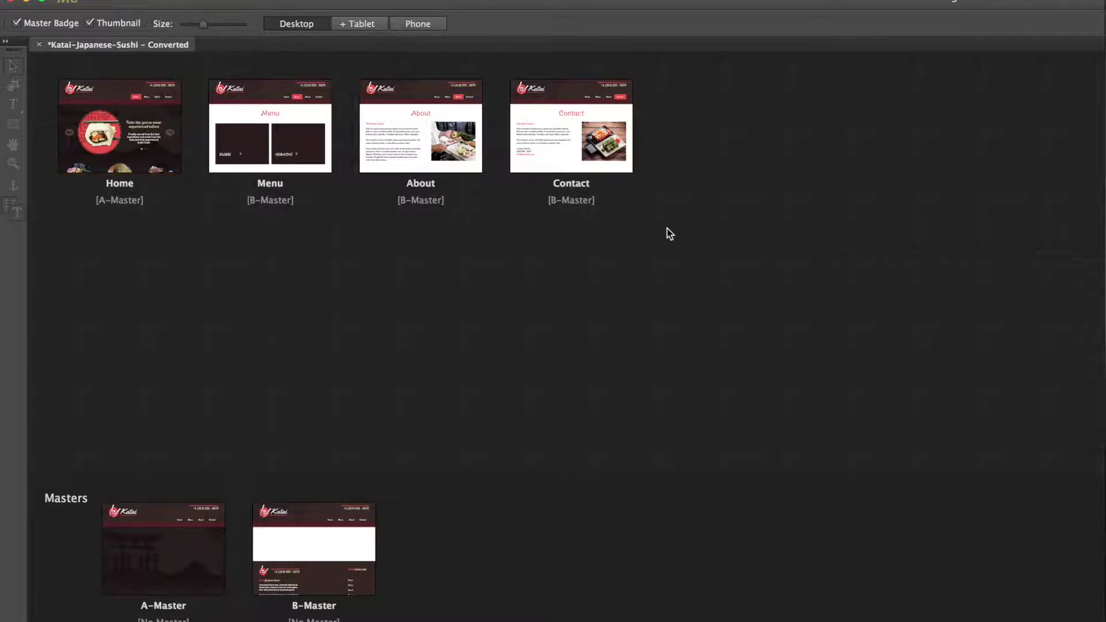
- Open the A-Master page and place the museGrid hotjar v1.0 installer widget above its header at X -100, Y -56
mouse_move(168, 549)
double_click(168, 549)
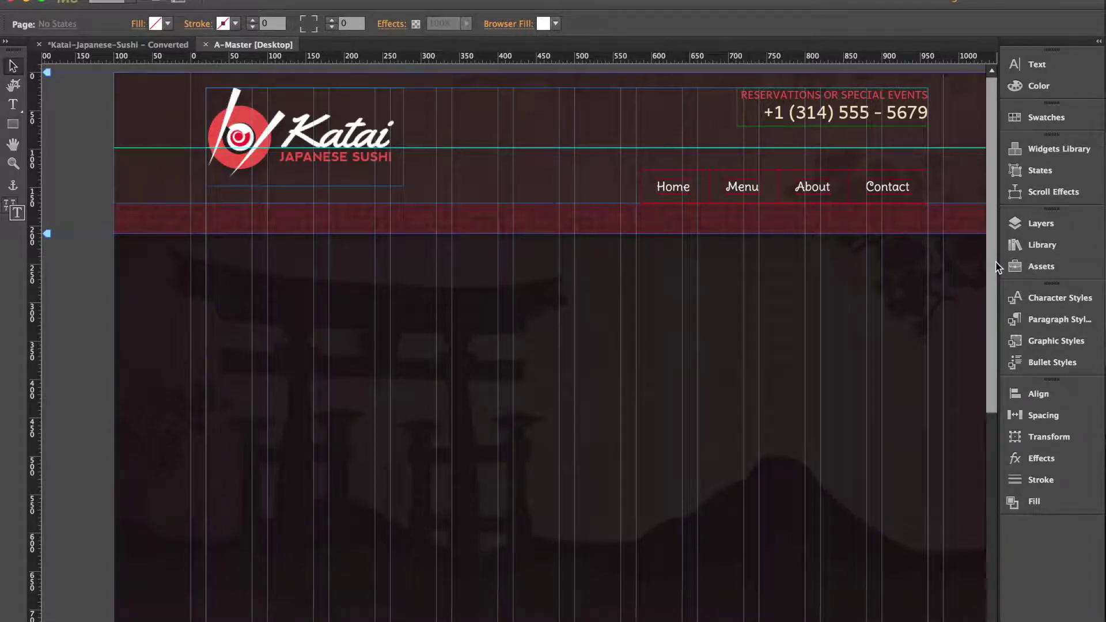
click(1042, 245)
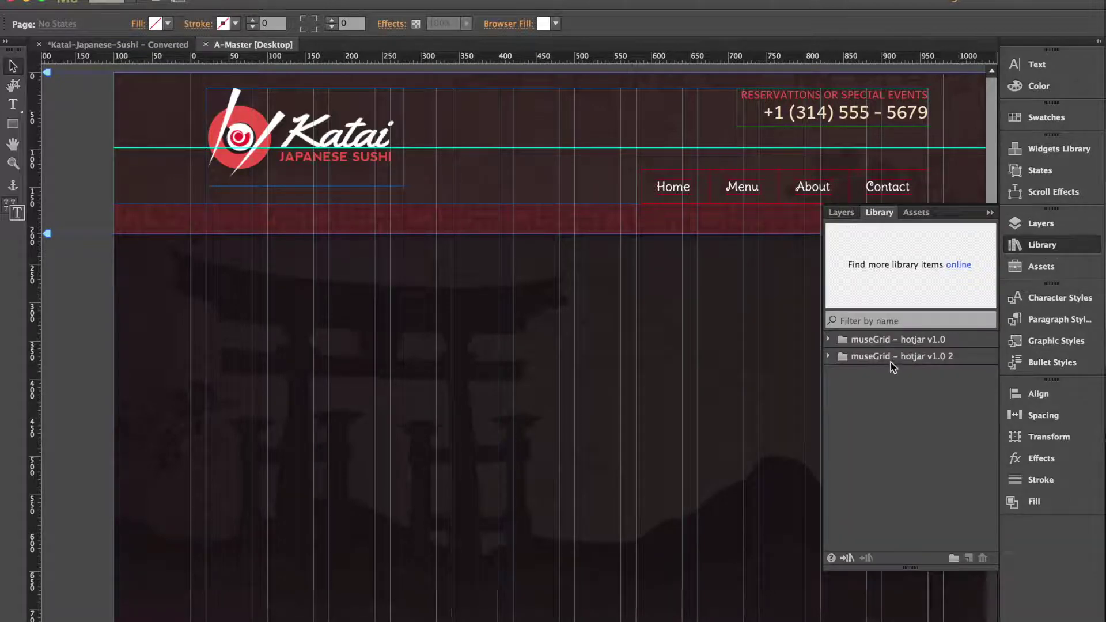
click(829, 340)
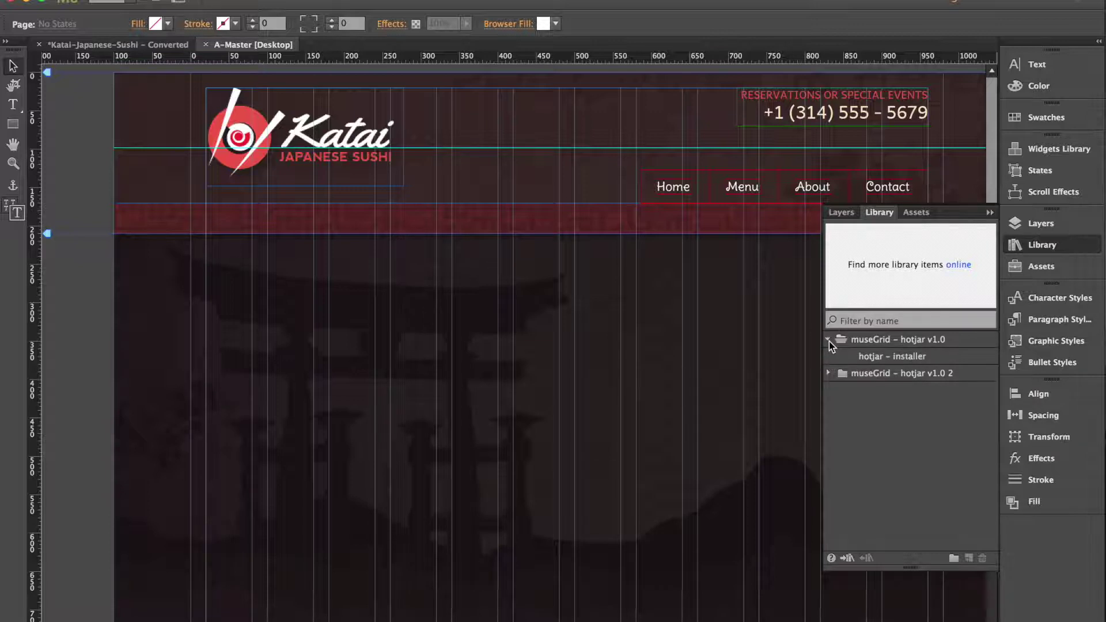
click(877, 359)
drag(887, 358, 54, 73)
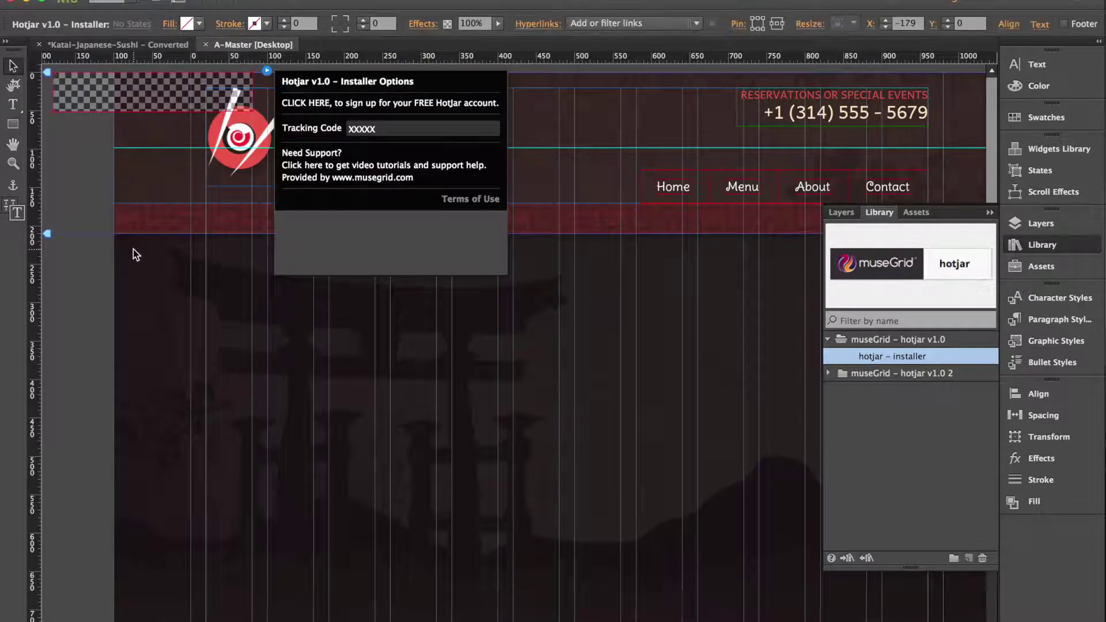
drag(105, 110, 159, 119)
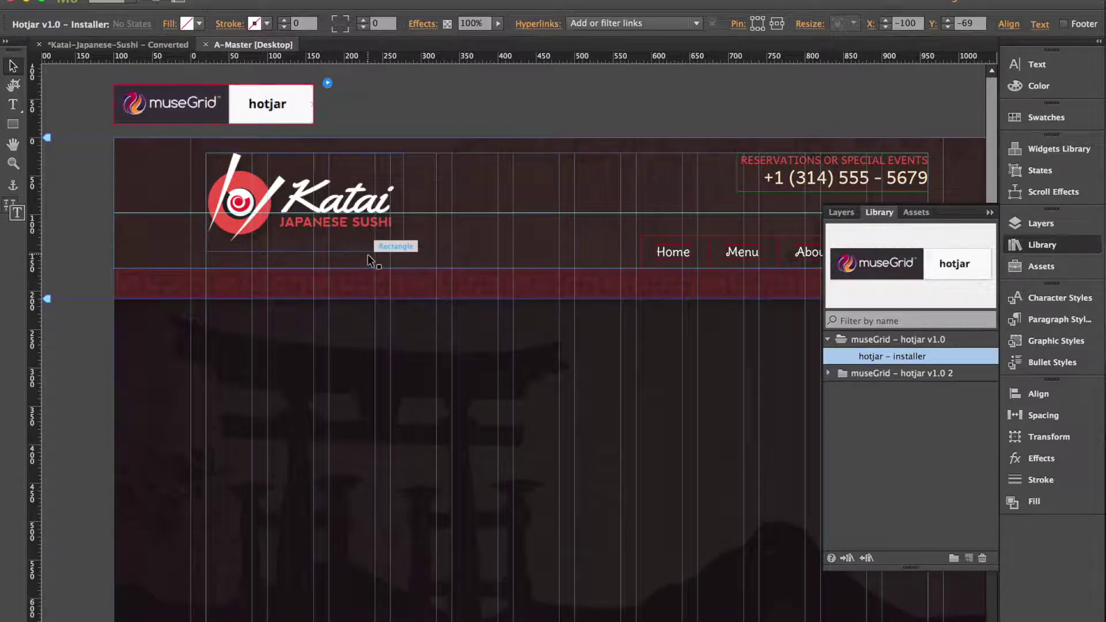
drag(247, 115, 248, 125)
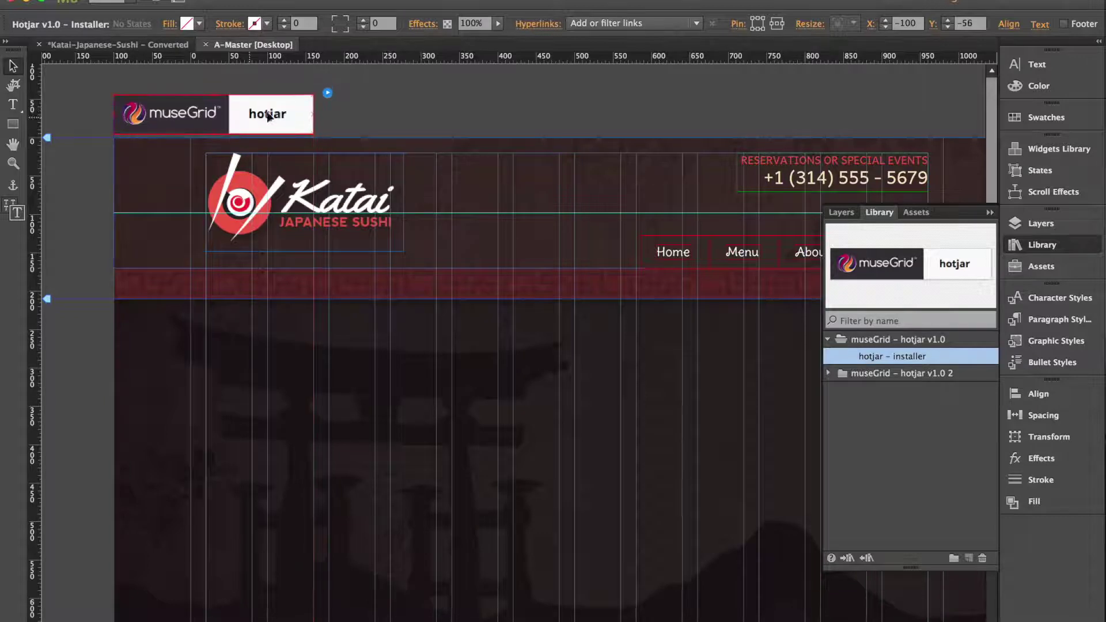
- Open the Hotjar sign-up page from the installer widget's options and start the free registration
click(327, 94)
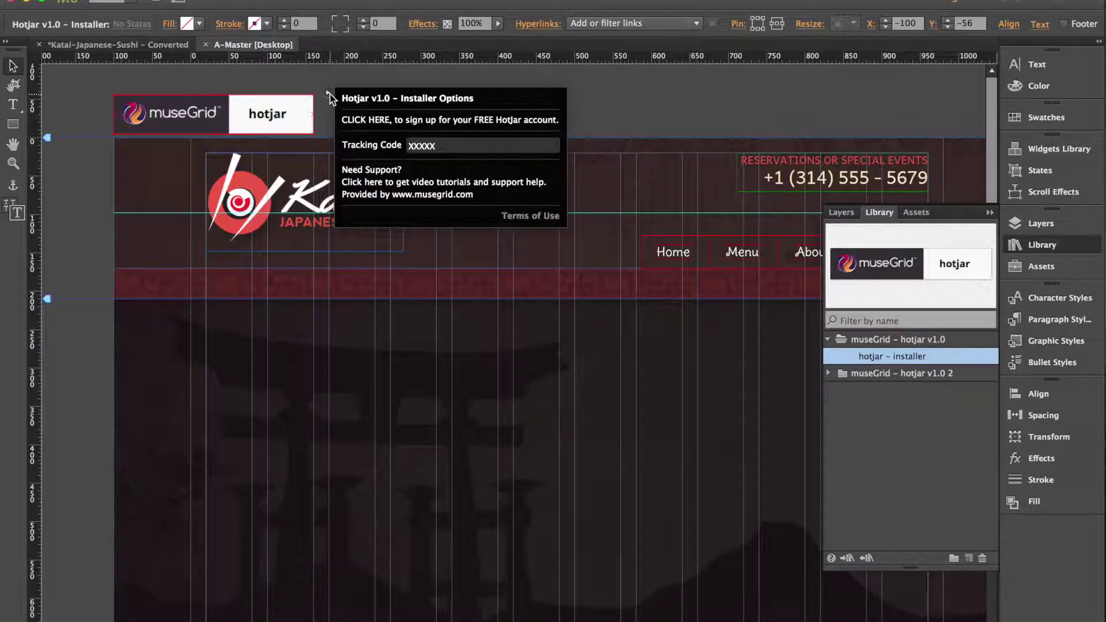
click(532, 120)
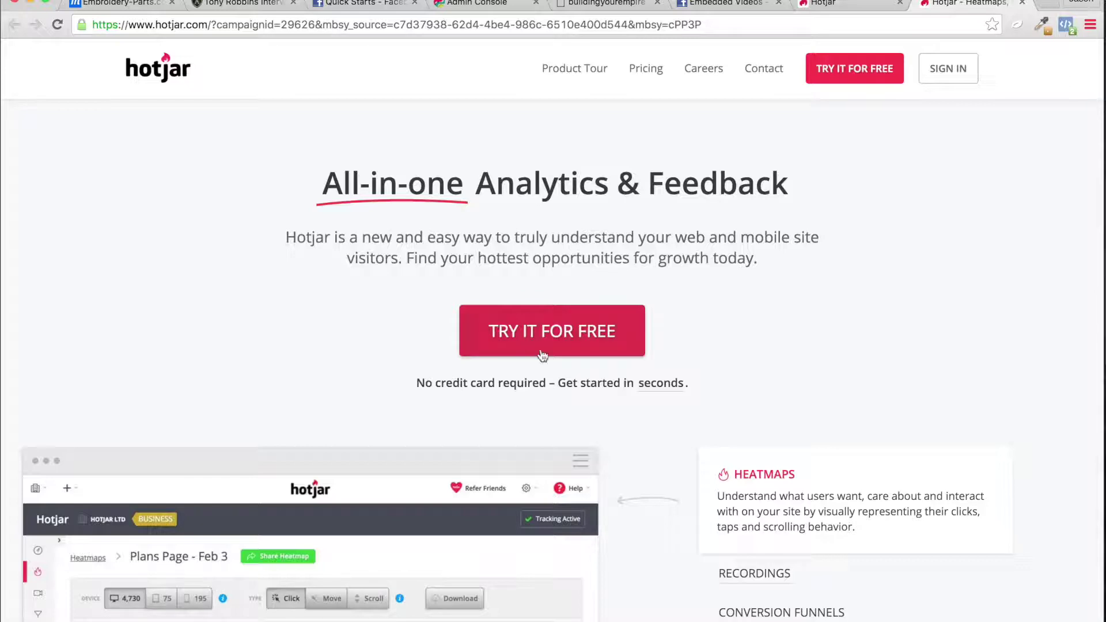
click(565, 336)
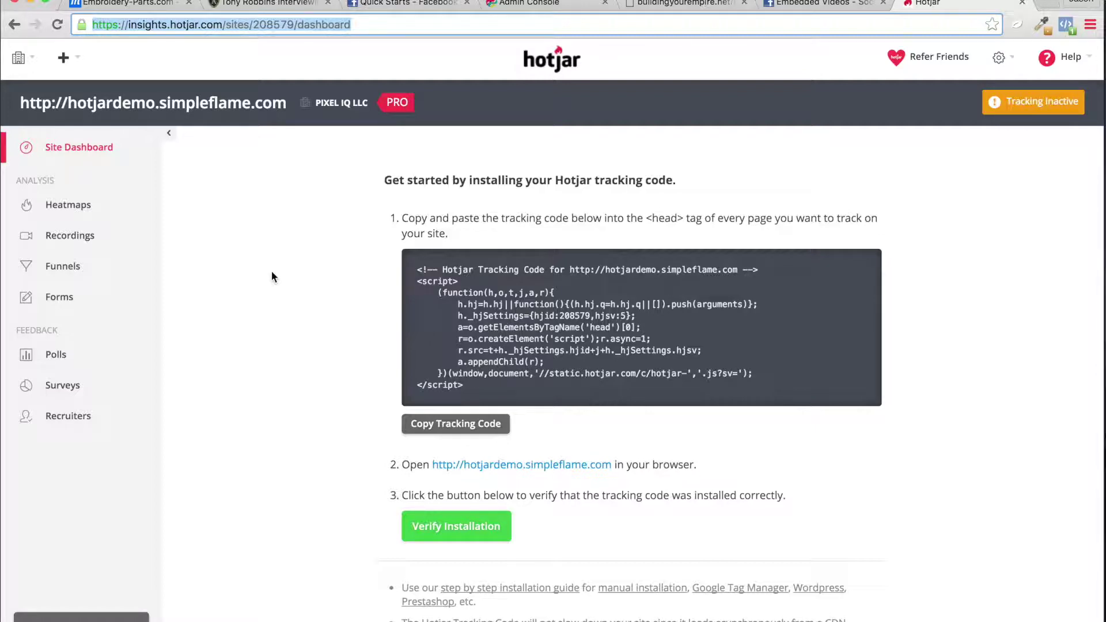
- Copy the site ID from the Hotjar dashboard's web address
mouse_move(1022, 115)
click(415, 173)
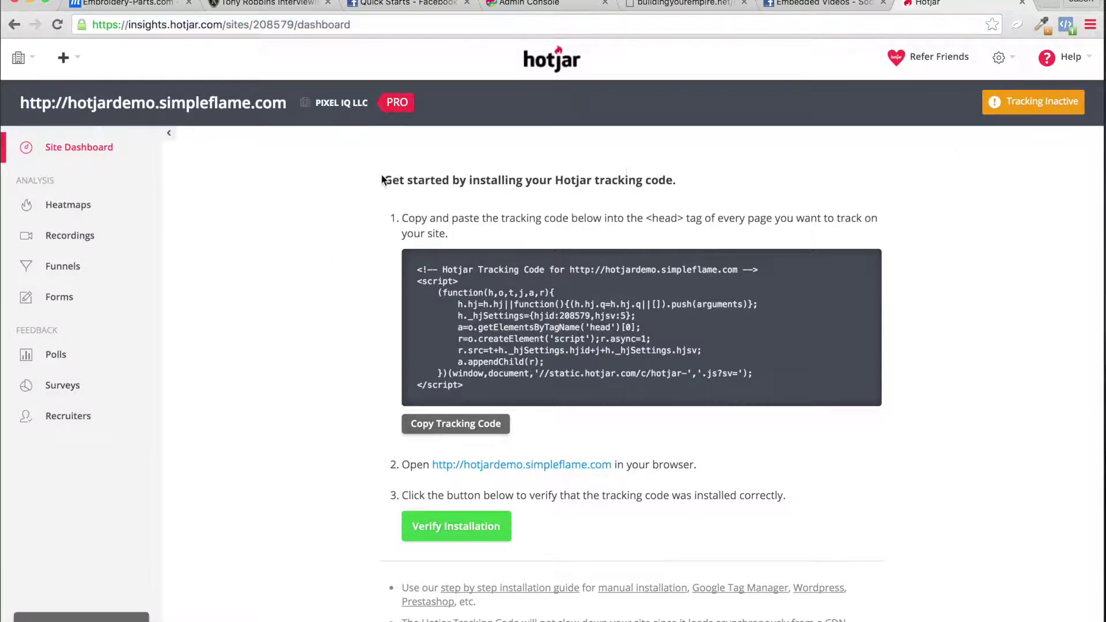
drag(253, 25, 292, 25)
key(super+c)
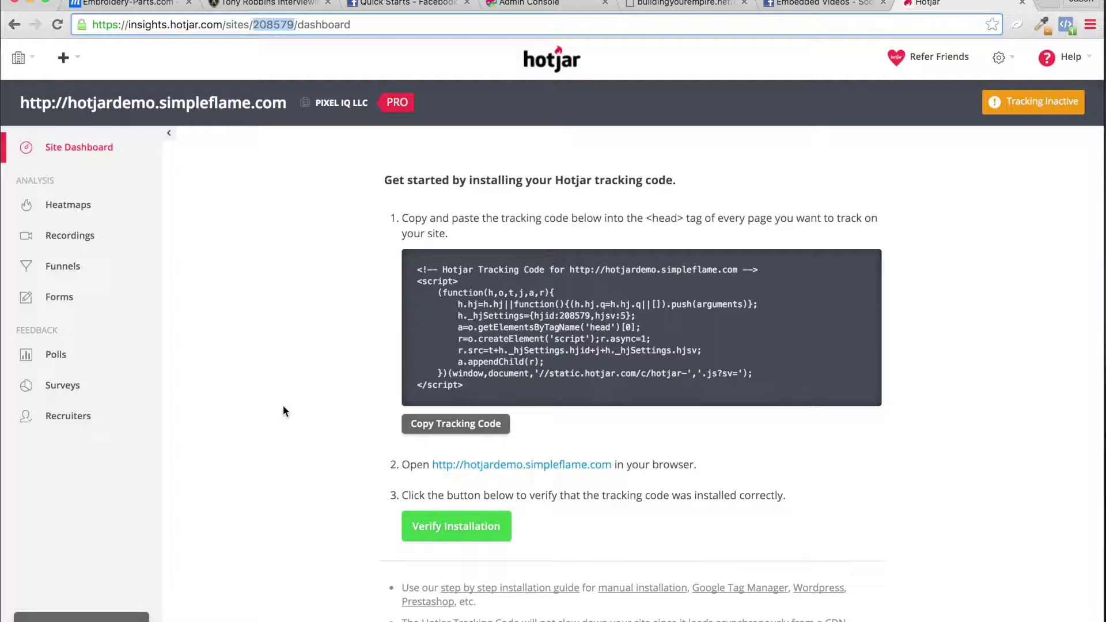
- Switch to Adobe Muse, replace the A-Master widget's placeholder tracking code with the copied site ID, and return to the site plan
click(637, 612)
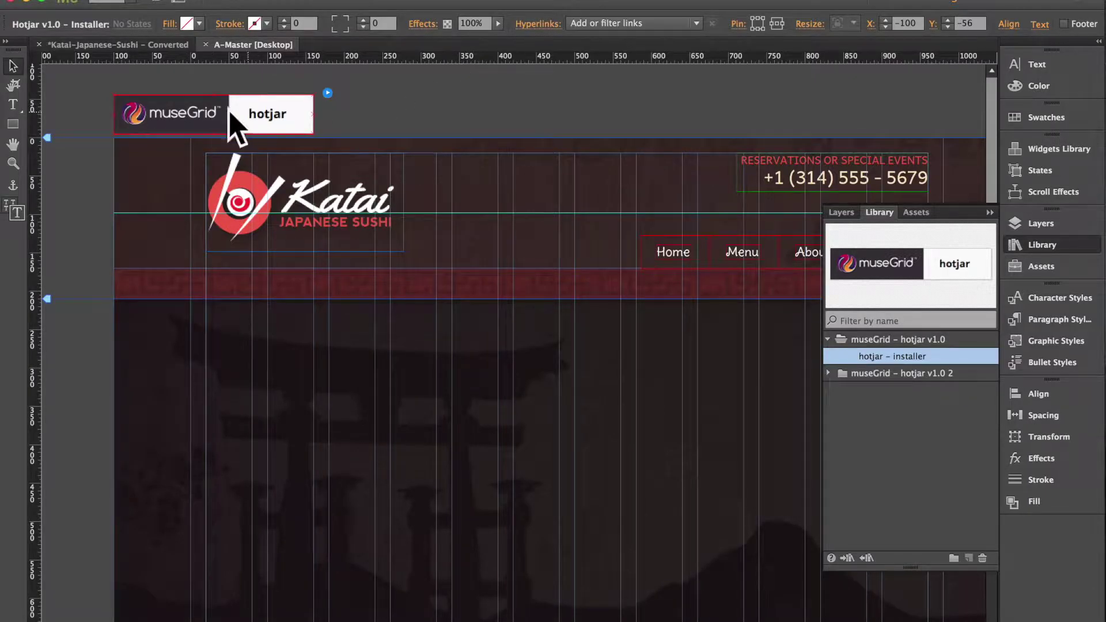
click(326, 93)
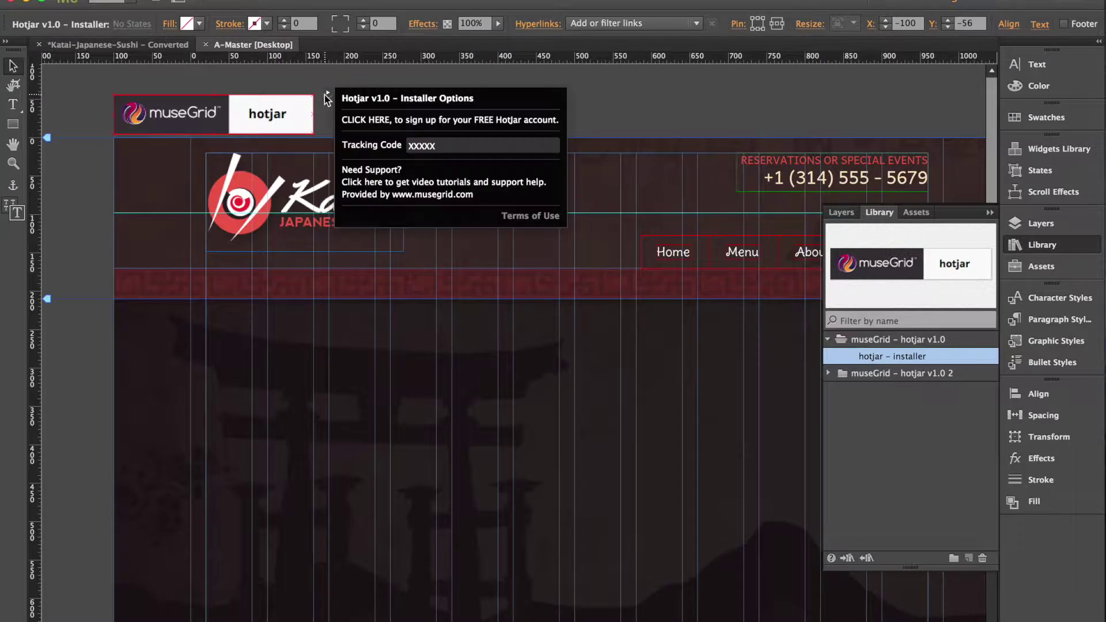
drag(444, 143, 401, 146)
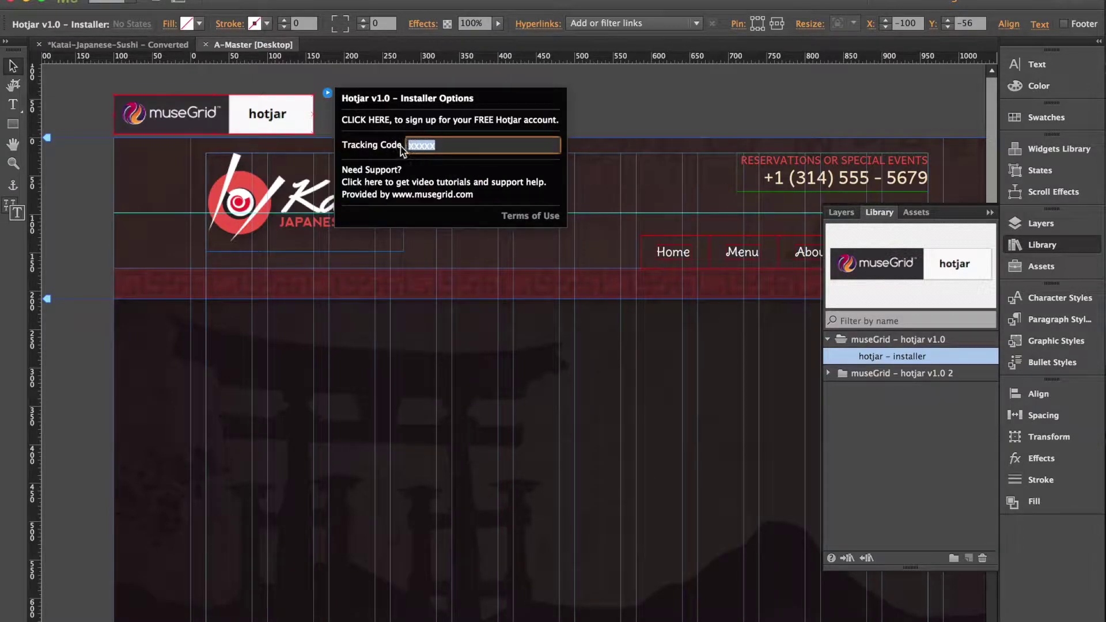
key(BackSpace)
key(super+v)
click(645, 107)
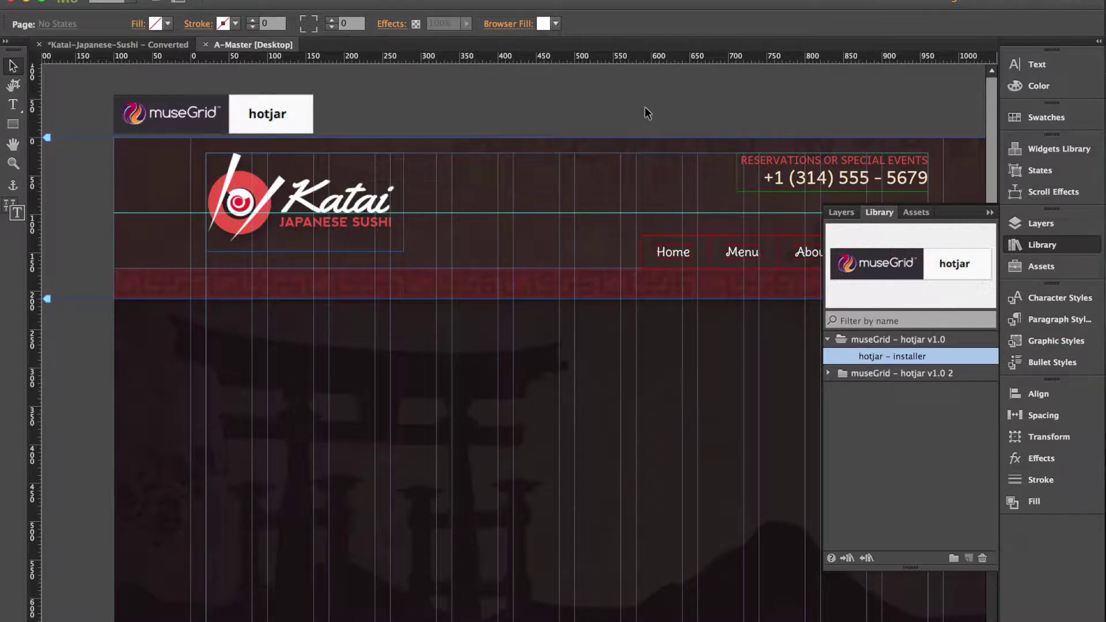
click(123, 46)
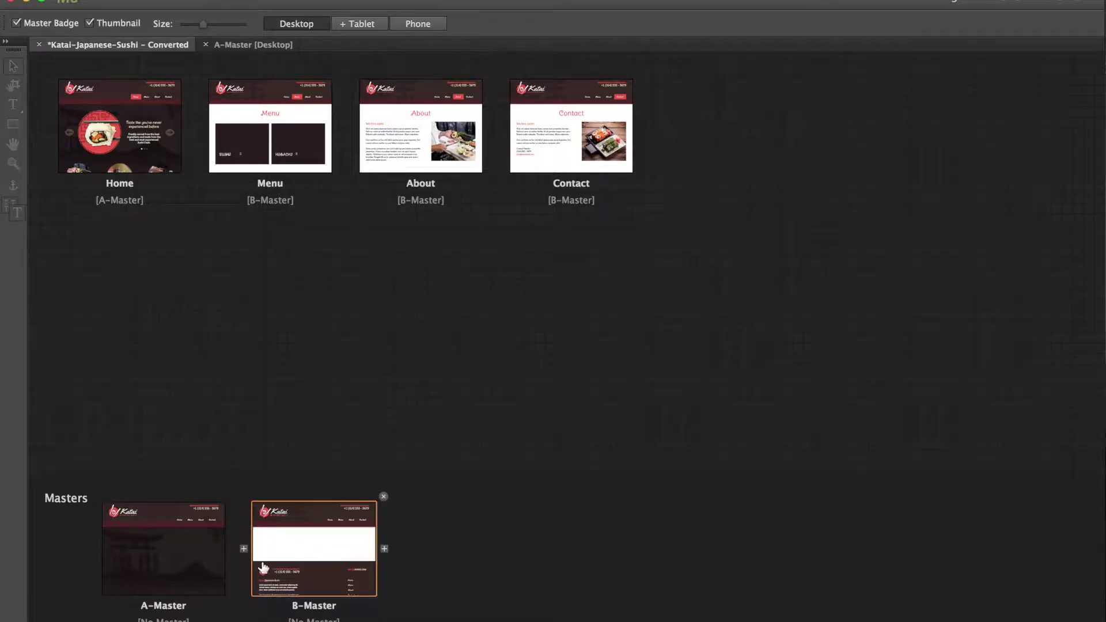
right_click(306, 533)
mouse_move(377, 619)
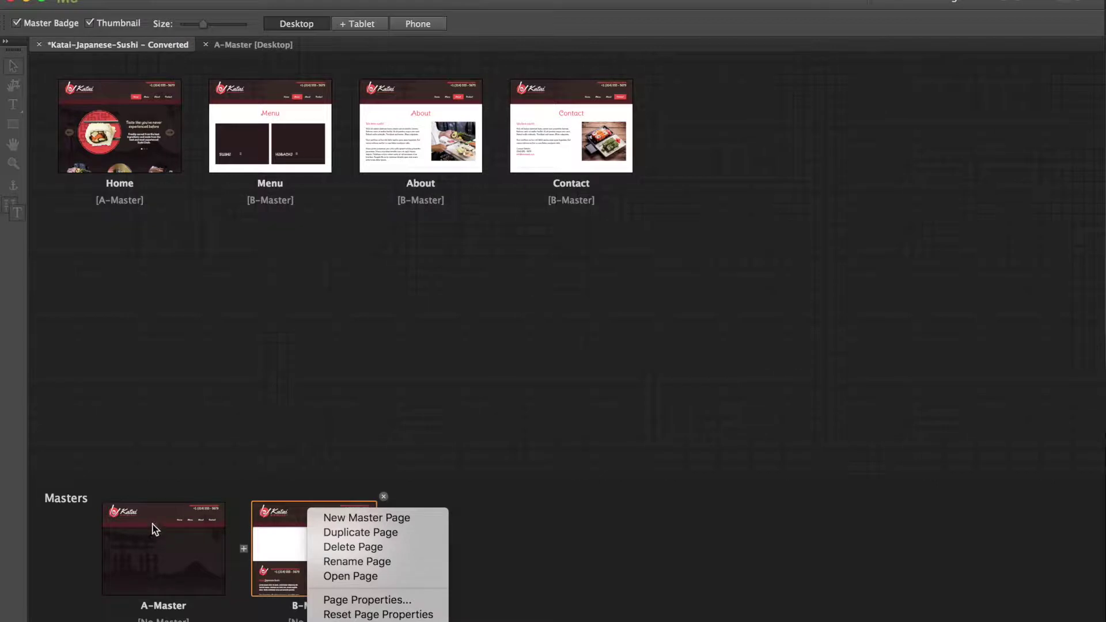
click(284, 536)
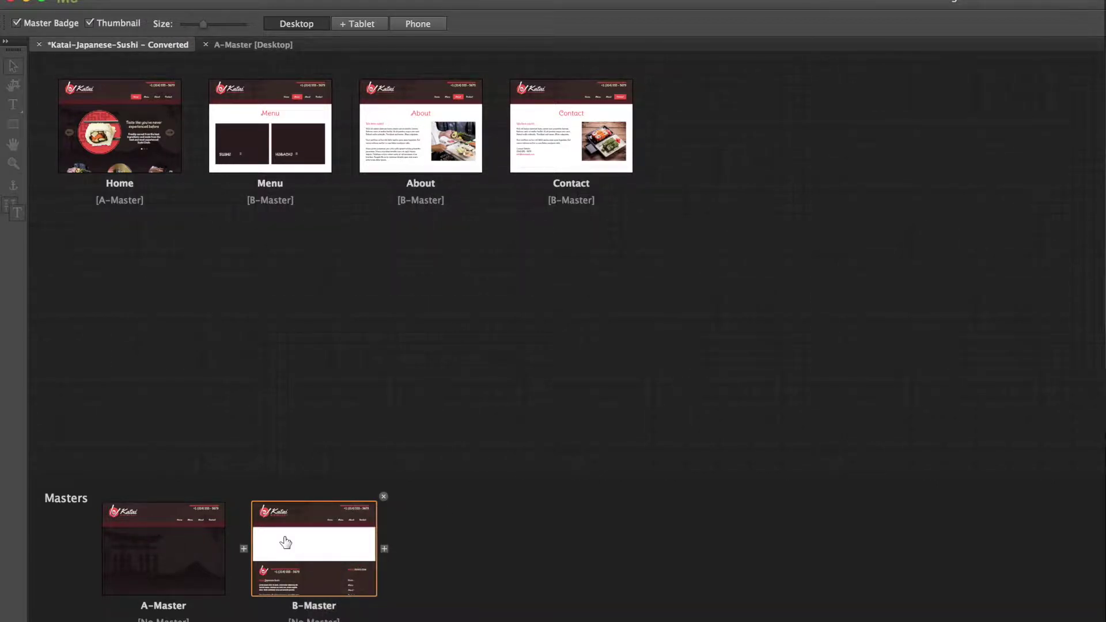
- Open the B-Master page and place the hotjar installer widget above its header, aligned with the page's left edge
double_click(342, 539)
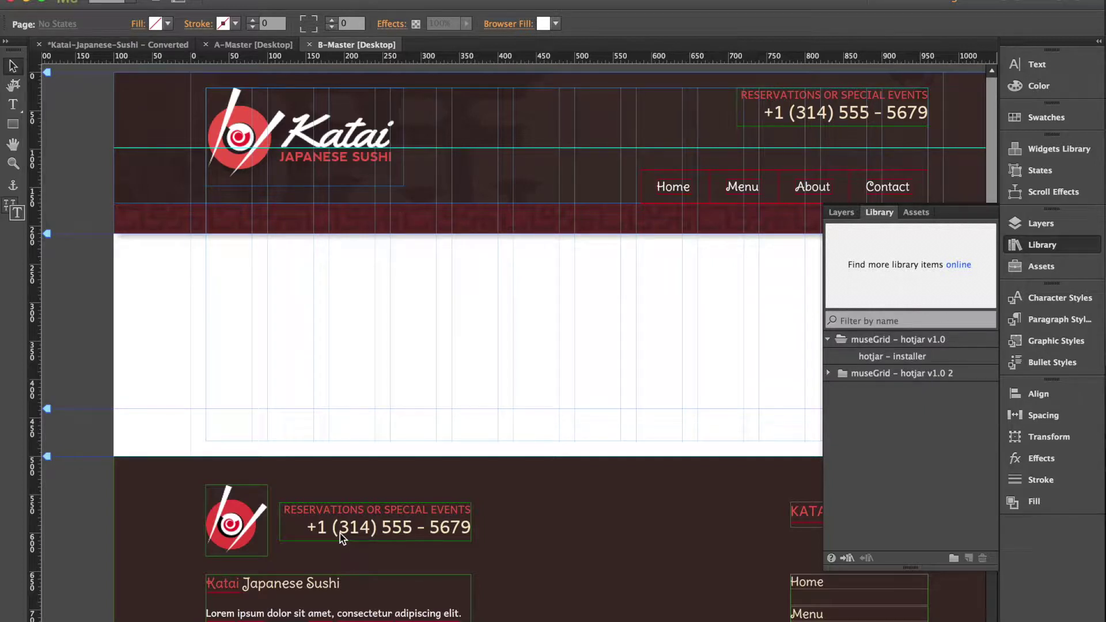
drag(908, 360, 137, 72)
click(176, 75)
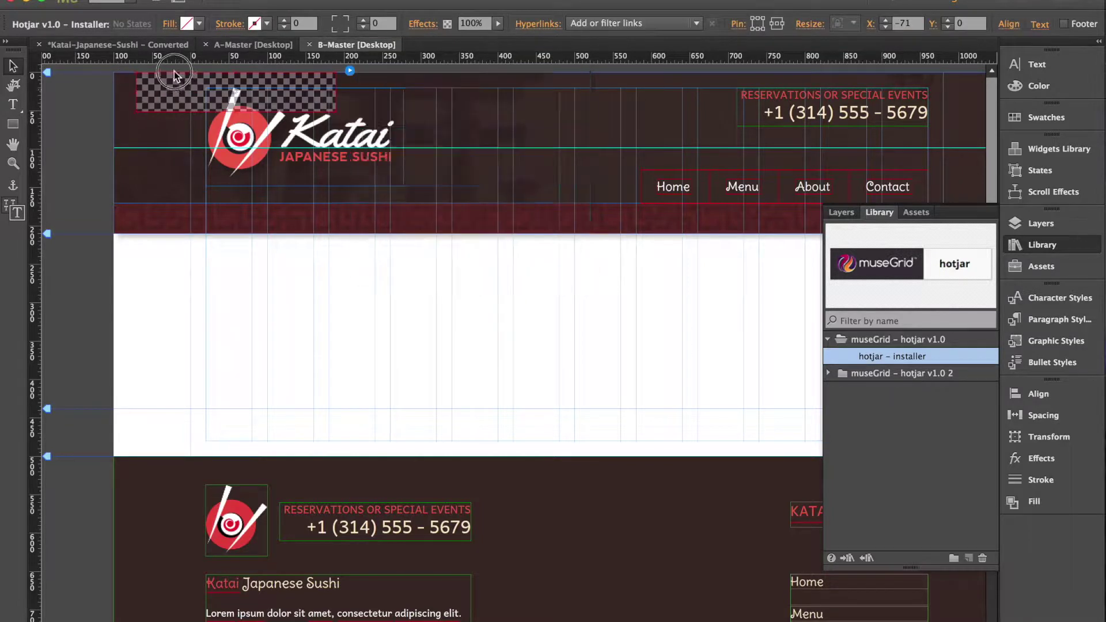
drag(165, 92, 158, 100)
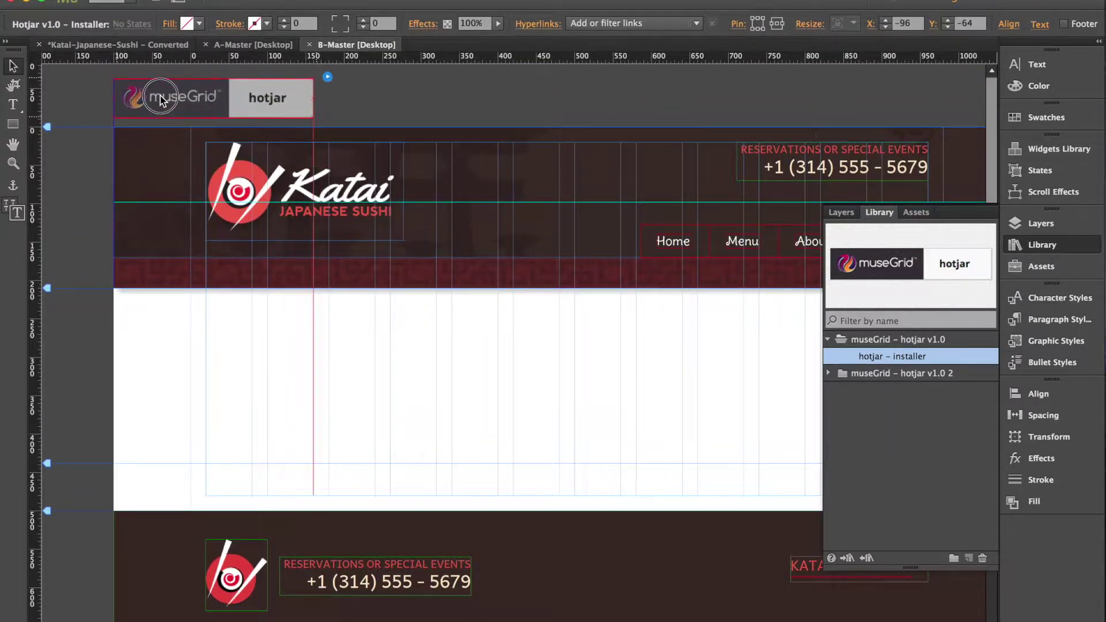
- Enter the copied Hotjar site ID as the B-Master widget's tracking code and close both master pages
click(327, 78)
key(super+v)
click(613, 106)
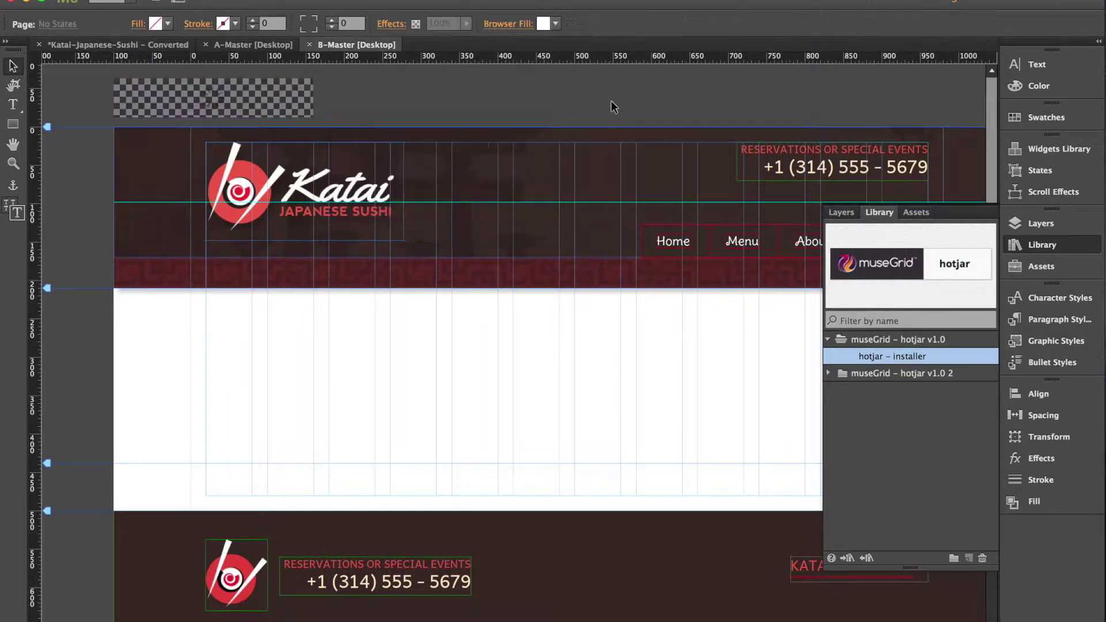
click(309, 45)
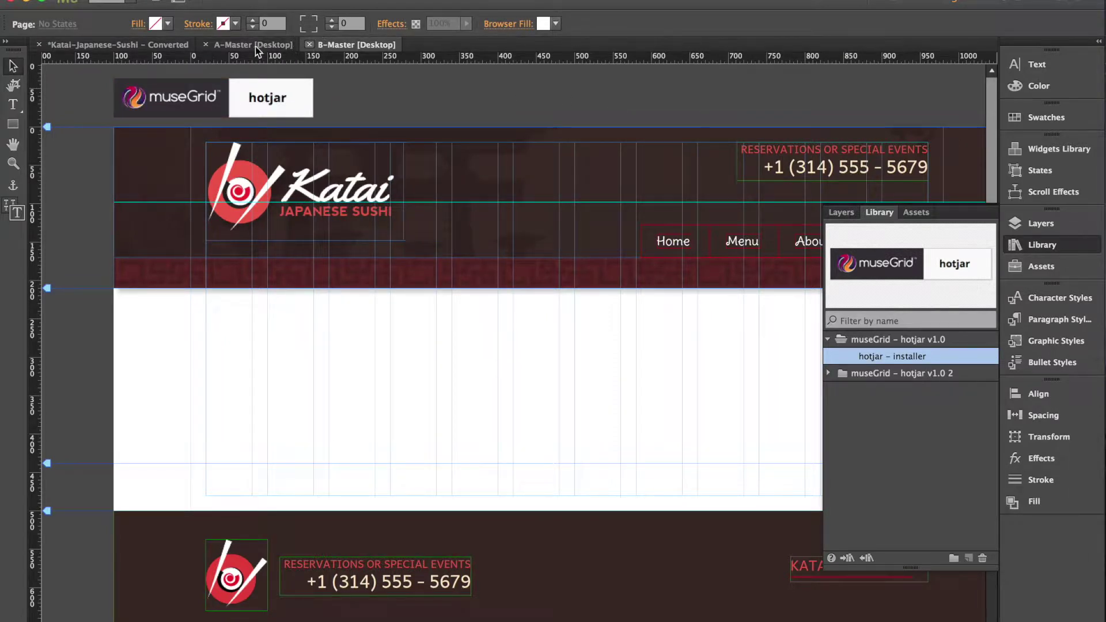
click(206, 45)
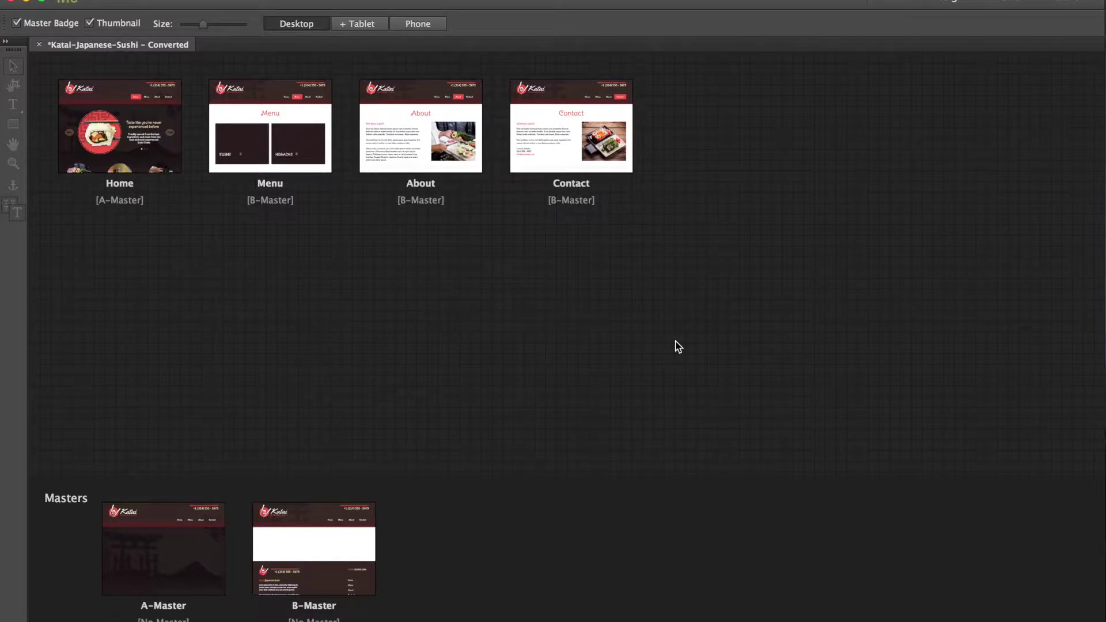
- Publish the _Hotjar Demo site to Business Catalyst at hotjardemo.simpleflame.com, uploading only modified files with Universal Redirect
click(1064, 6)
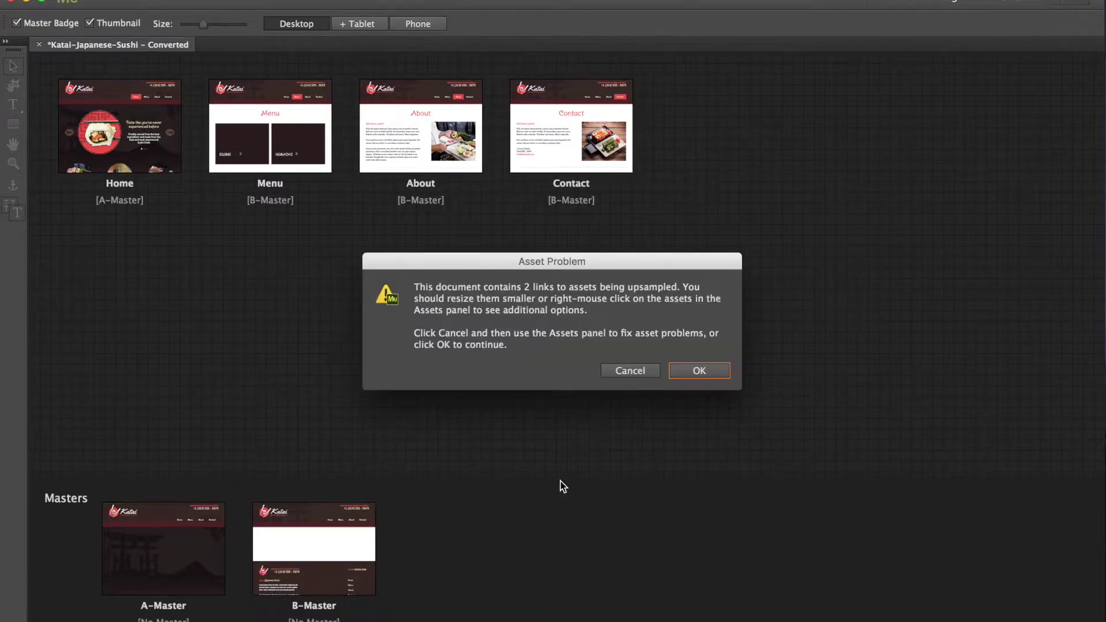
click(699, 372)
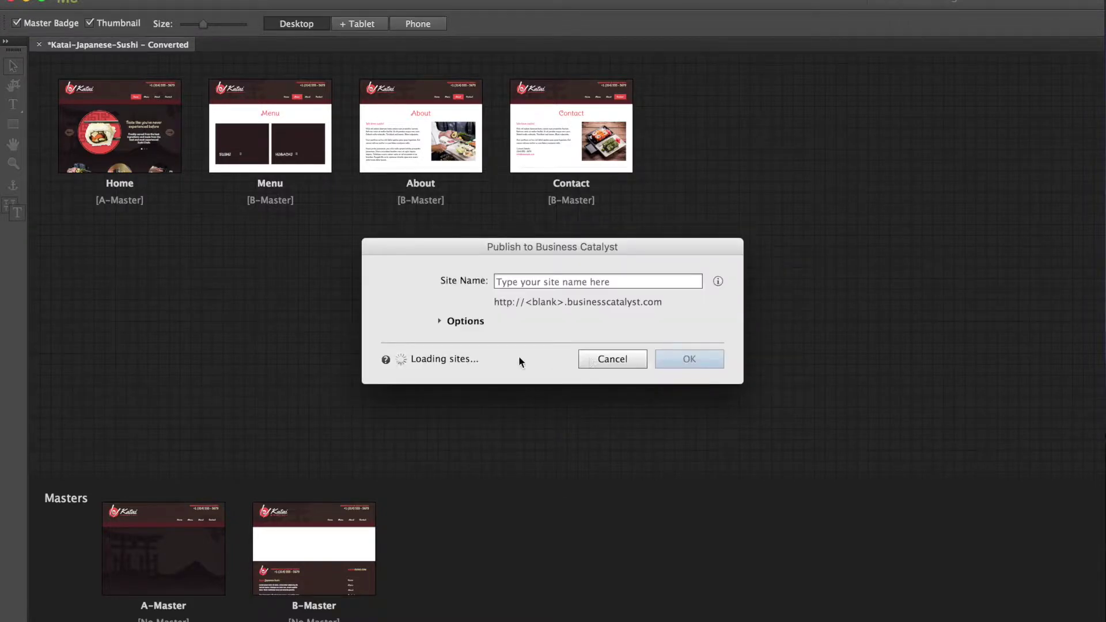
click(465, 323)
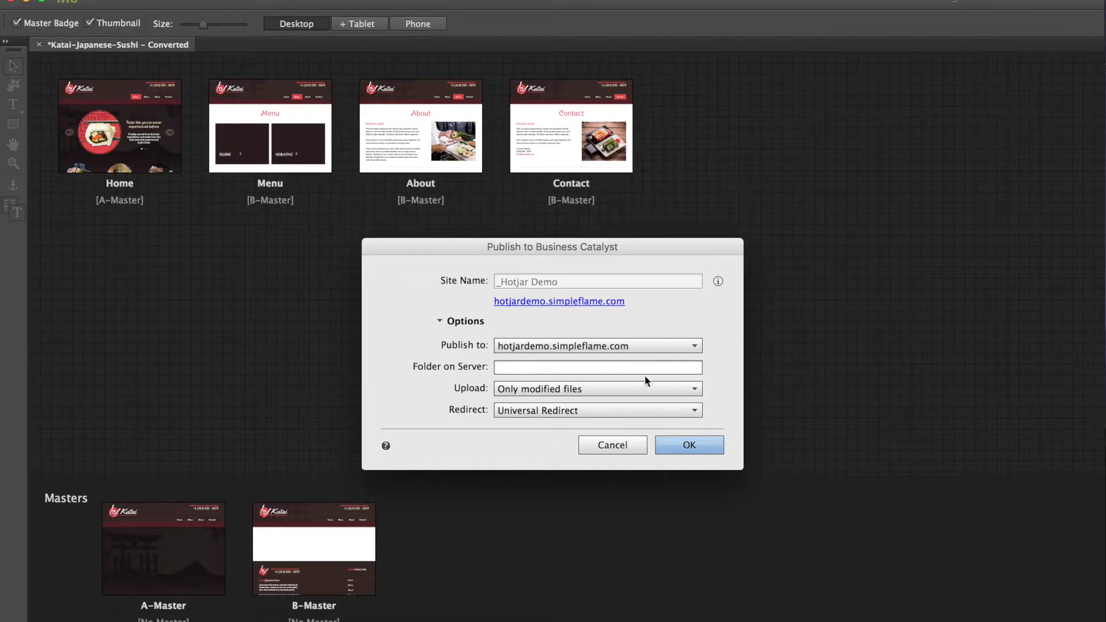
click(689, 444)
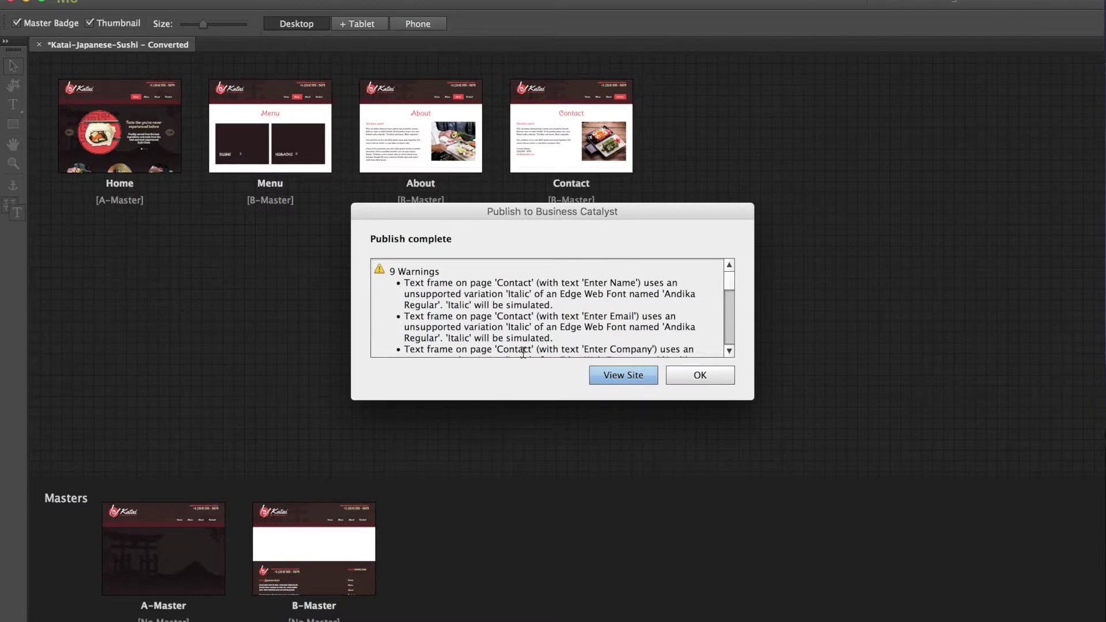
- View the published site in the browser and start verifying the tracking code installation from the Hotjar dashboard
click(621, 377)
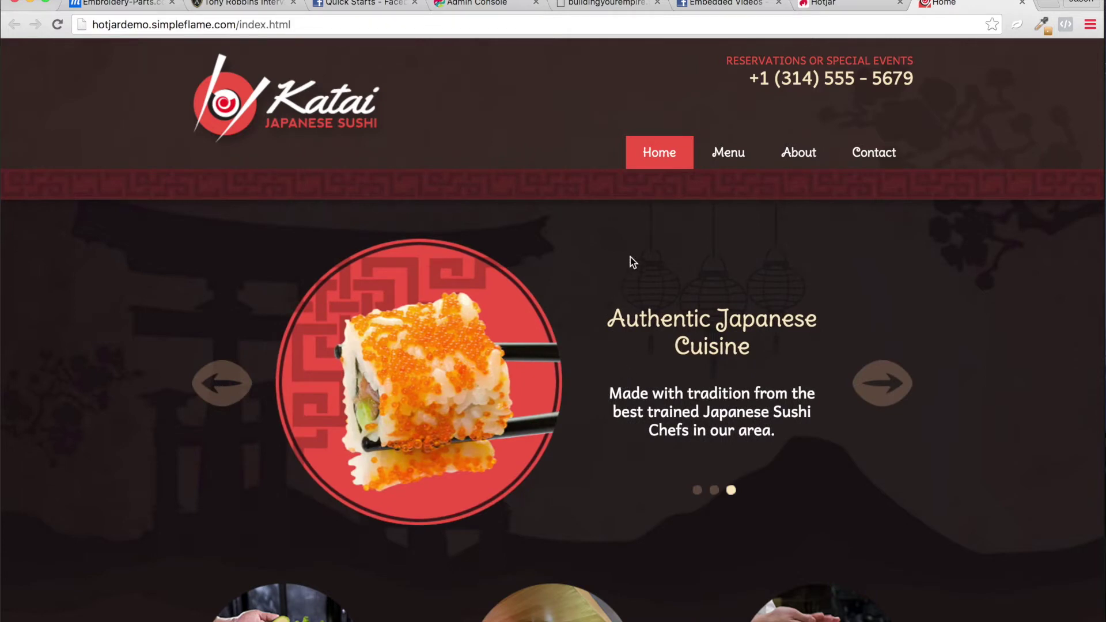
click(840, 10)
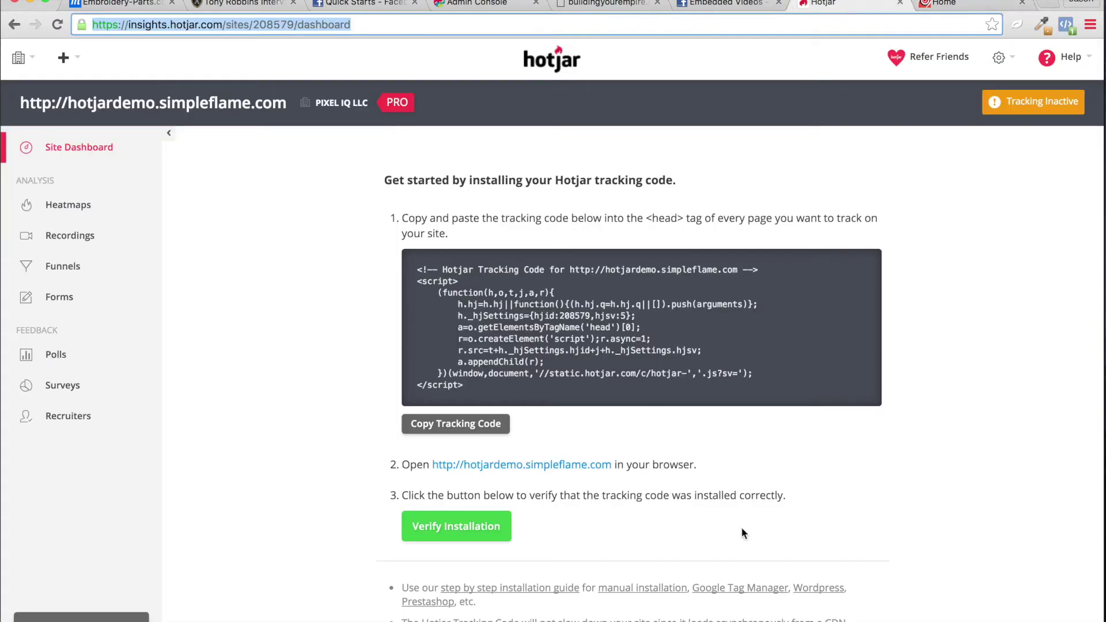
click(477, 535)
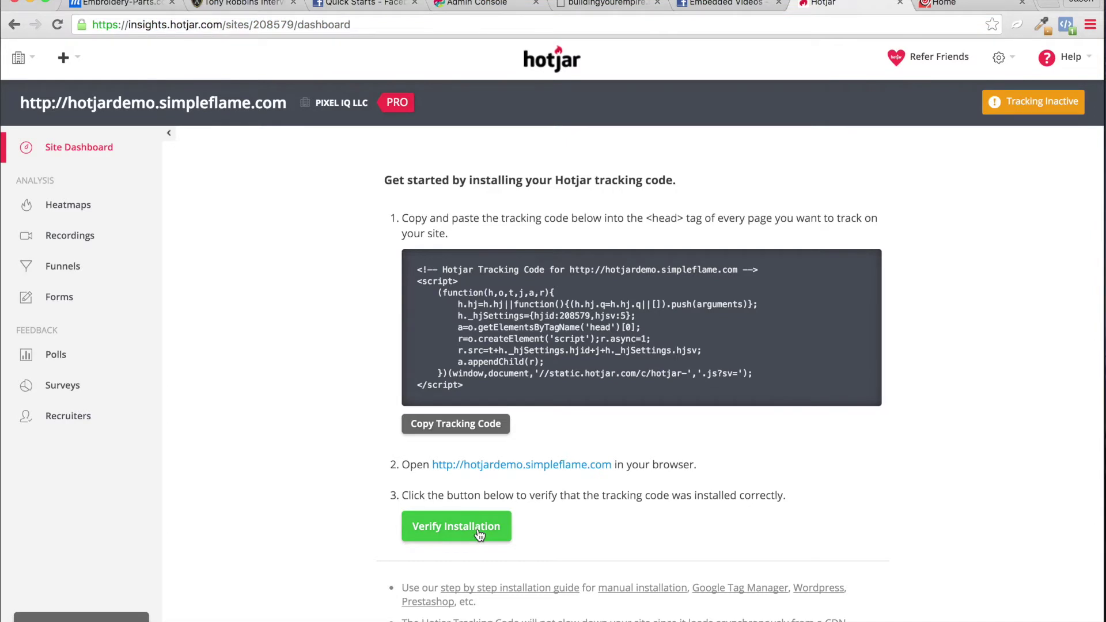